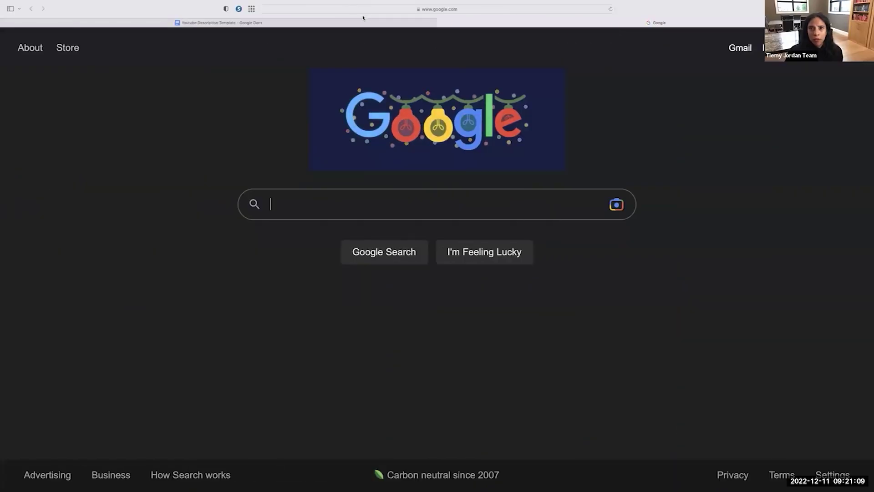
Open the NTREIS Matrix MLS site in the browser
left_click(362, 13)
type("matrix.ntr")
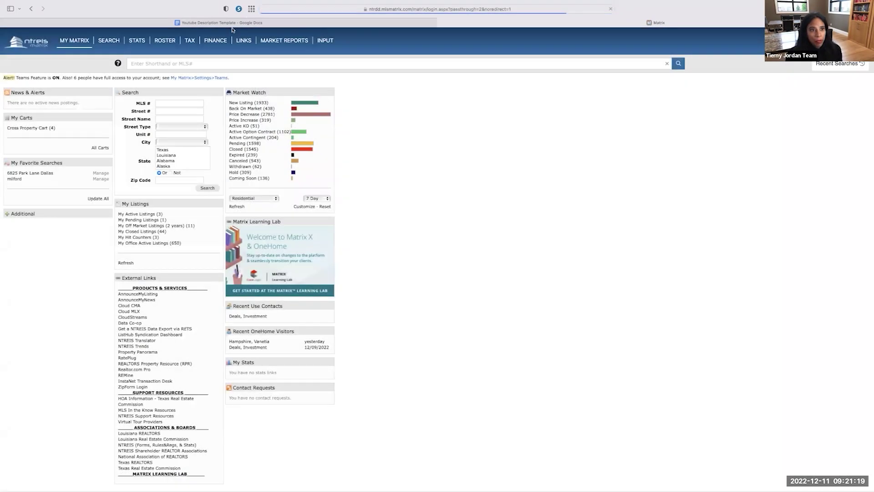
mouse_move(216, 41)
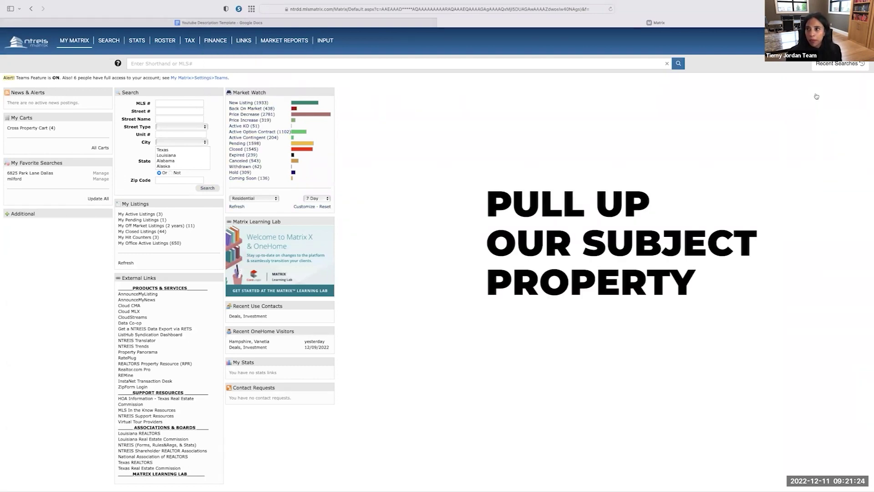
Rerun the most recent search and open the full listing of the subject property on Rambler Way
left_click(827, 68)
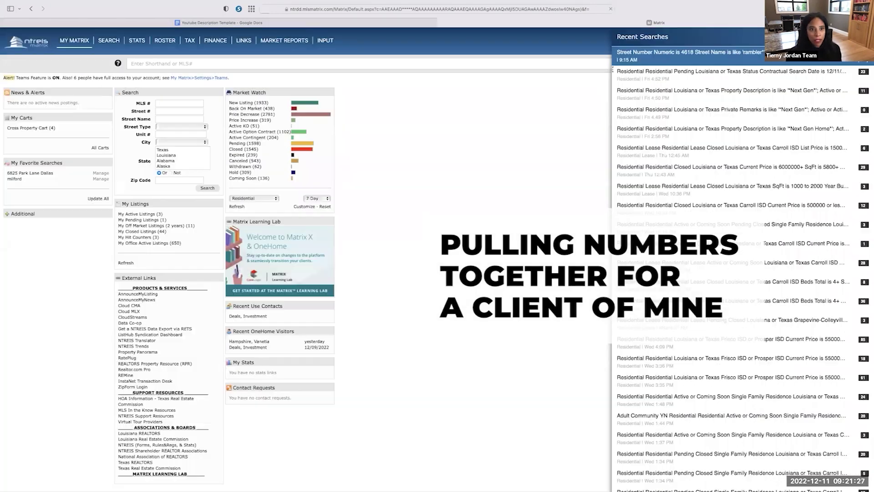
left_click(615, 73)
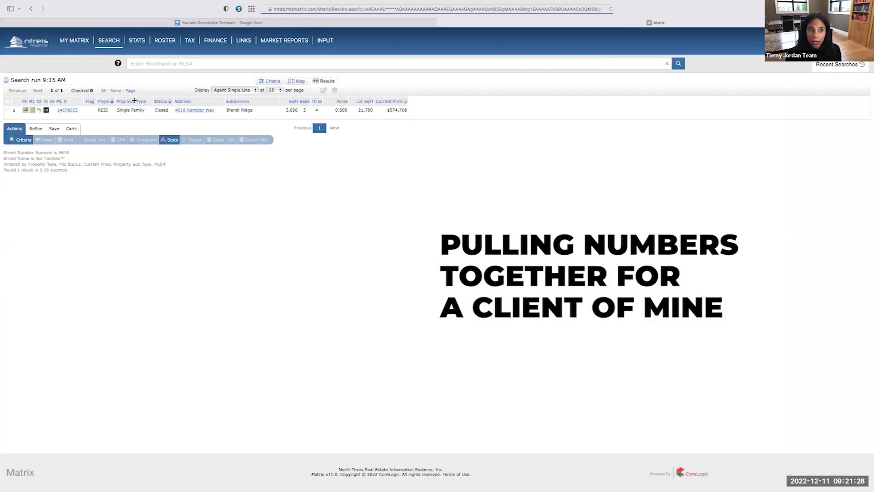
left_click(65, 110)
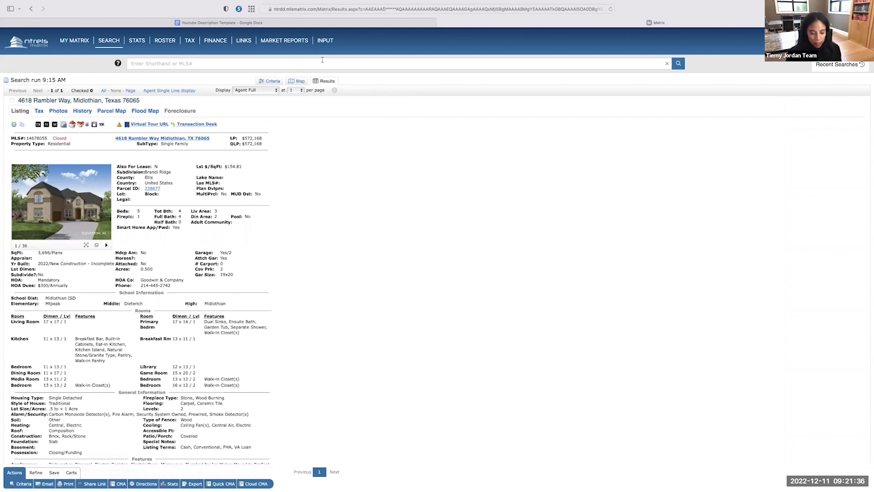
Open the NTREIS Matrix site in a second browser tab, keeping the subject property's listing open
key("super+t")
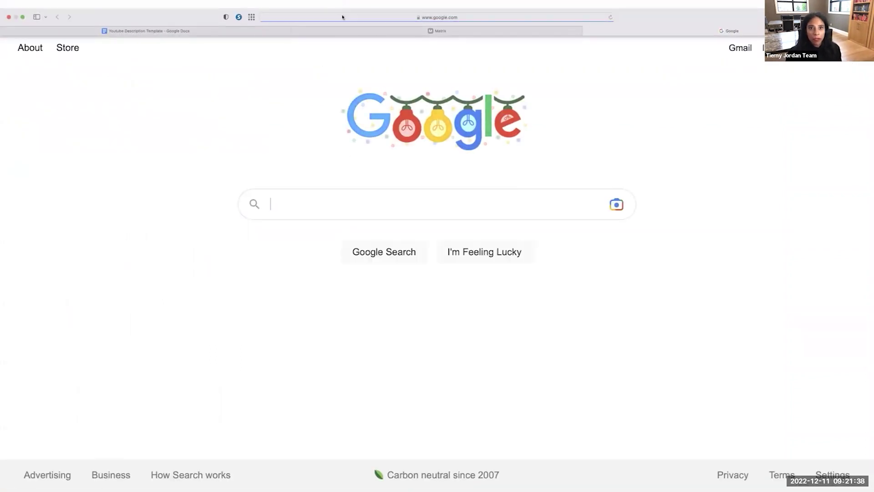
left_click(341, 15)
type("matri")
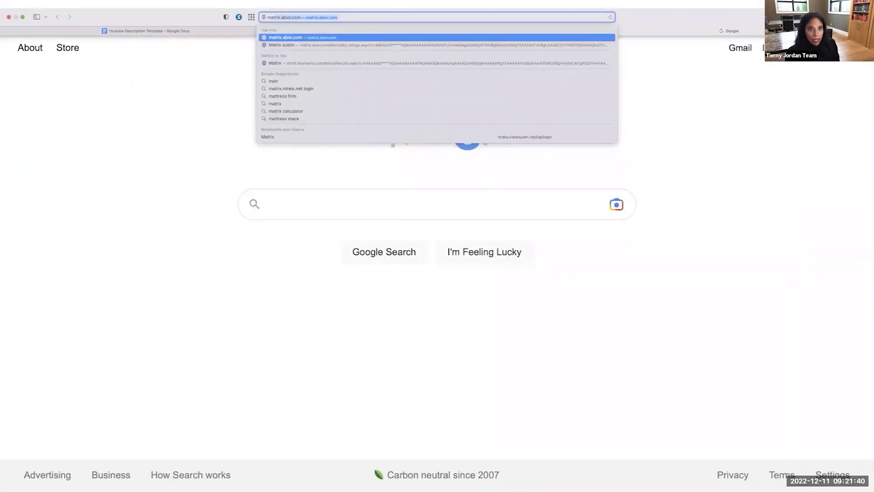
type("x.ntr")
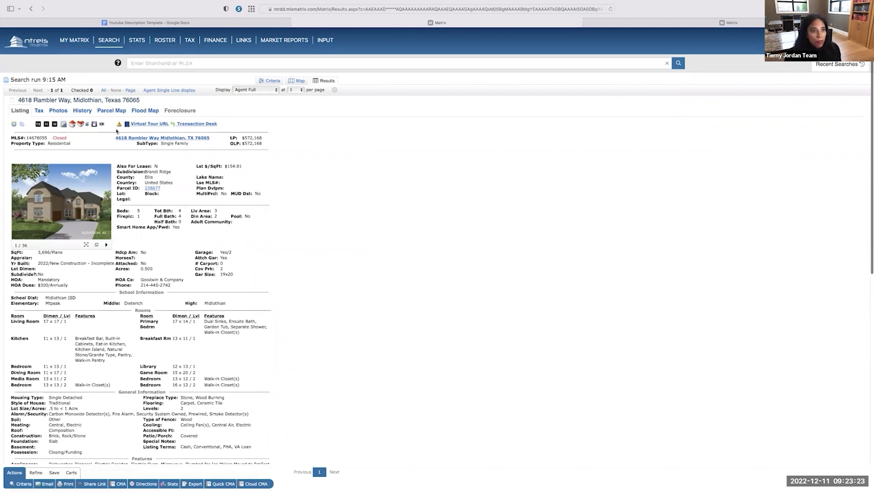
Copy the subject property's address from its listing and open a Residential Quick search in the second Matrix session
left_click_drag(115, 138, 199, 141)
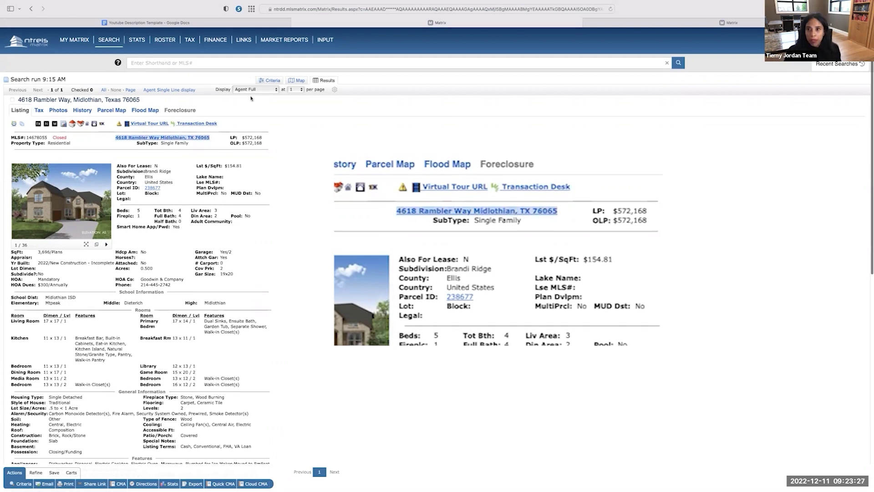
left_click(74, 40)
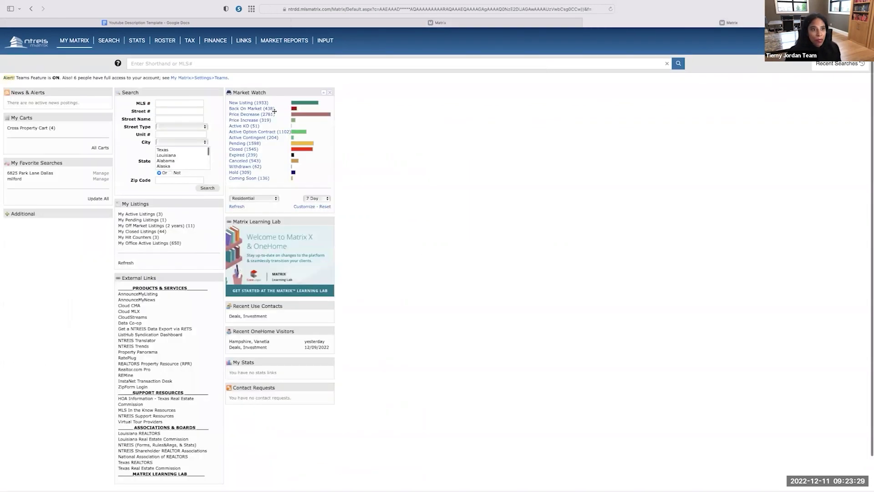
mouse_move(108, 41)
mouse_move(157, 56)
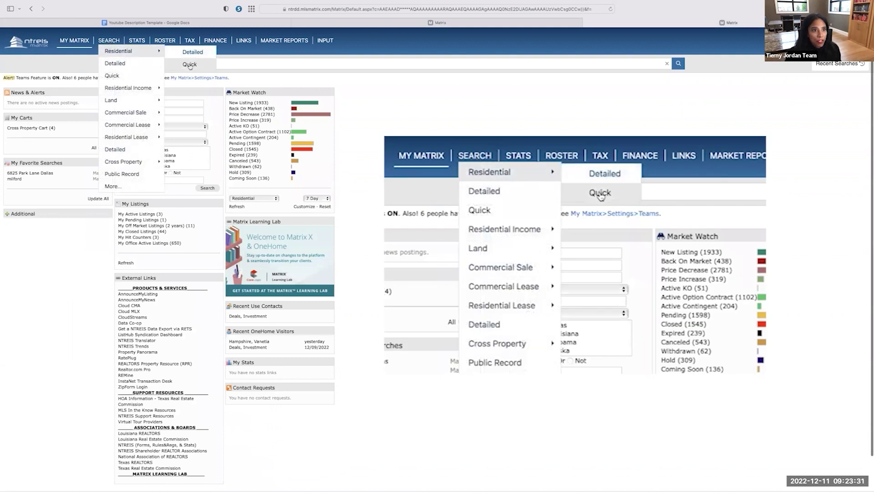
left_click(190, 65)
Center the map search on the subject property's address using the suggested match, and choose the mile radius around it
left_click(199, 114)
type("Midlothian, TX 76065")
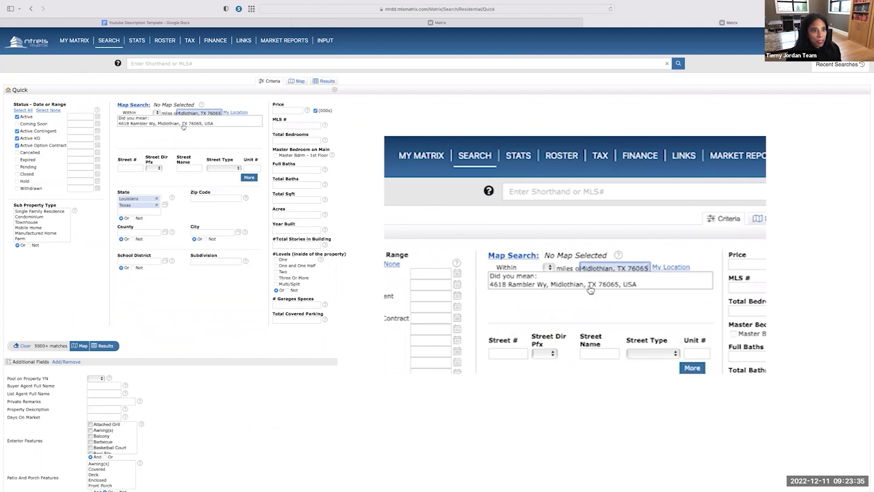
left_click(185, 125)
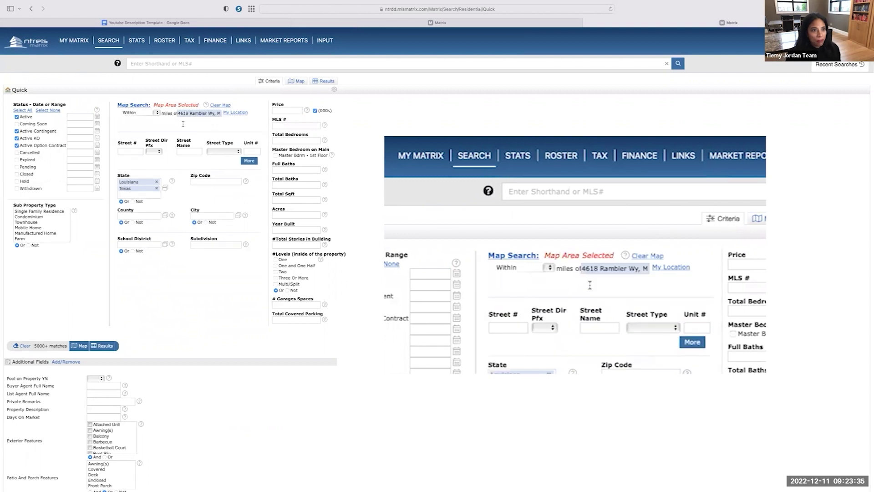
left_click(157, 113)
left_click(169, 127)
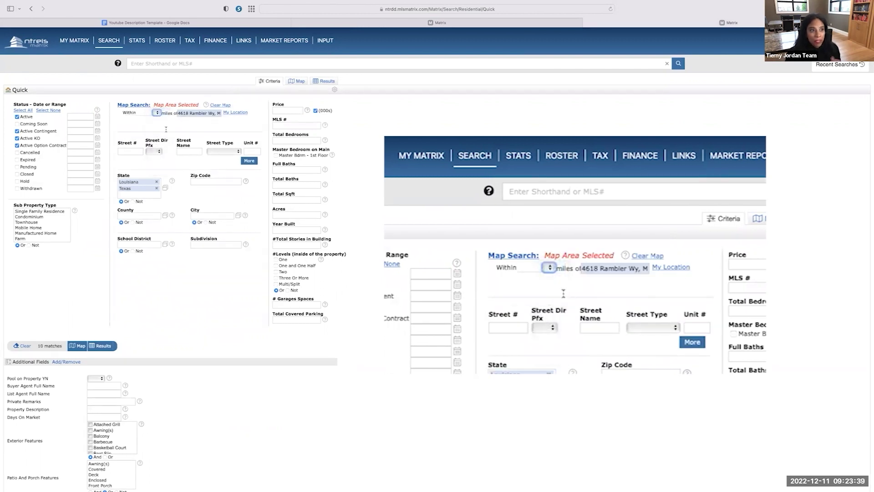
Include the Coming Soon, Closed and Pending statuses, limiting Closed to 0-30 days and Pending to 0-90 days
left_click(17, 175)
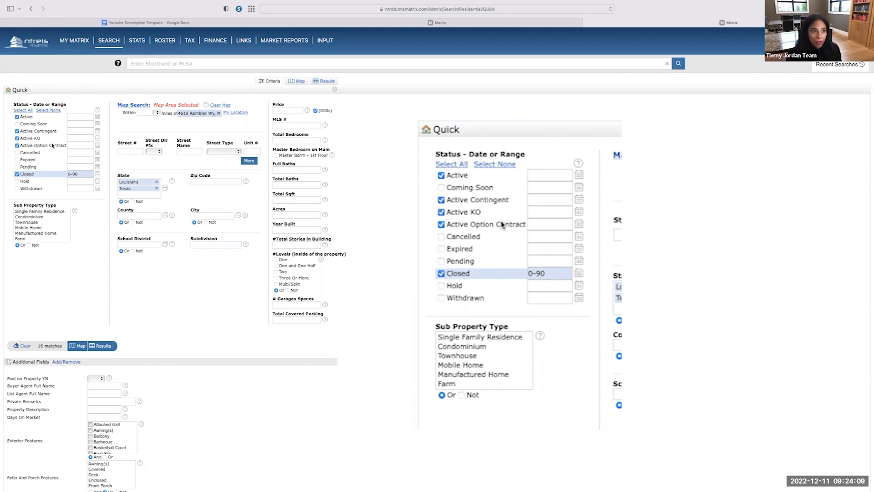
left_click(18, 124)
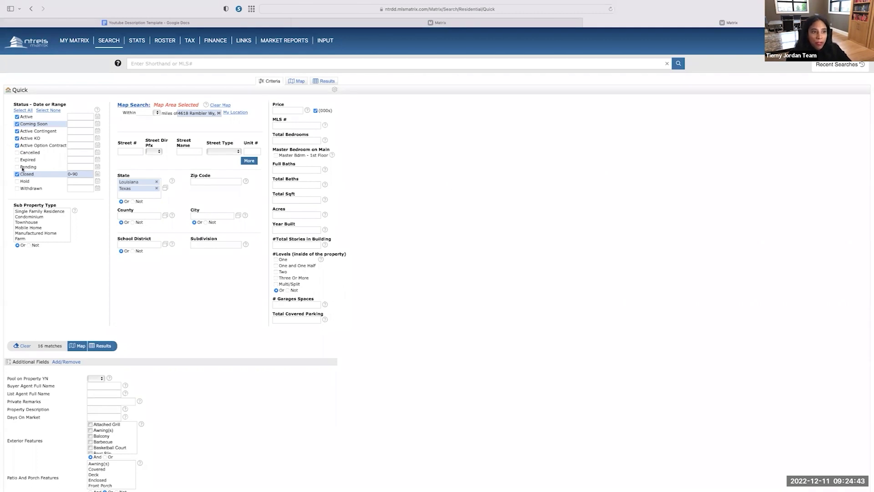
left_click(69, 174)
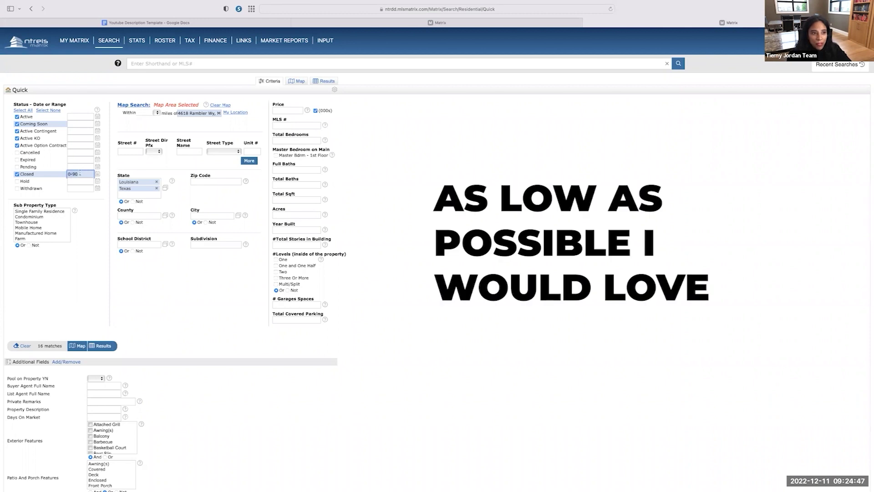
type("30")
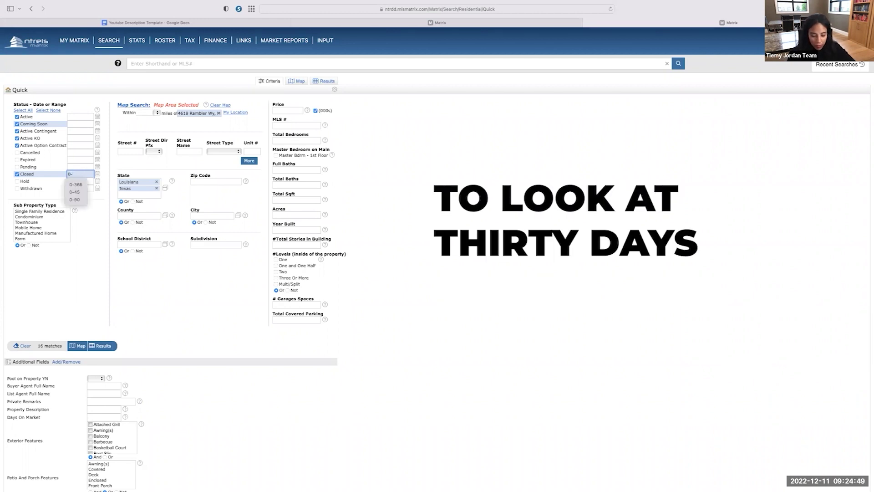
left_click(95, 226)
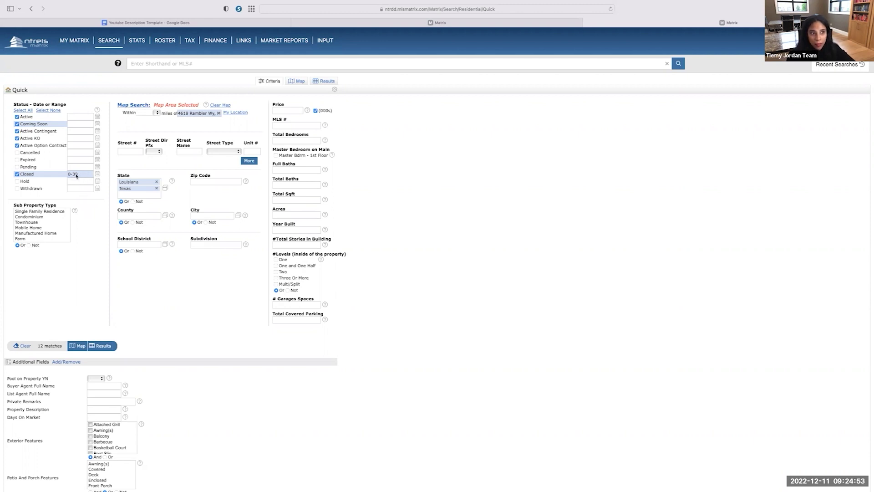
left_click(17, 168)
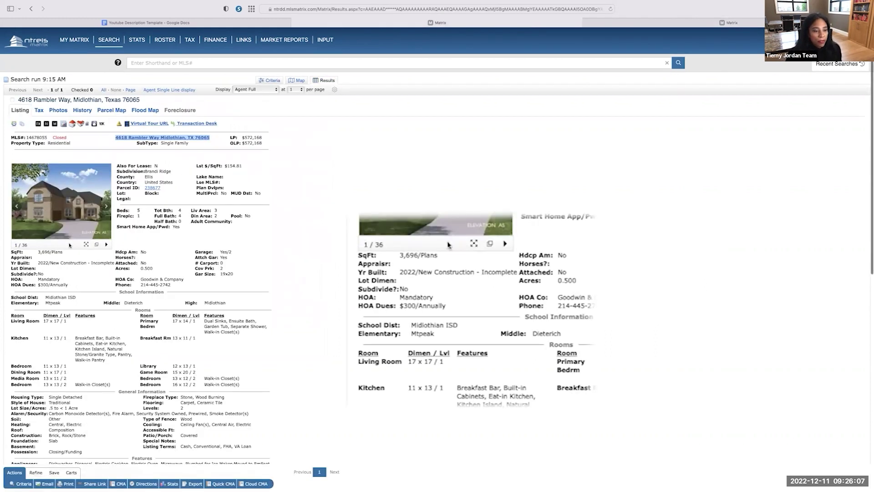
Check the square footage on the subject property's listing and set the search's Total Sqft range to 2772-4620
left_click_drag(64, 252, 38, 252)
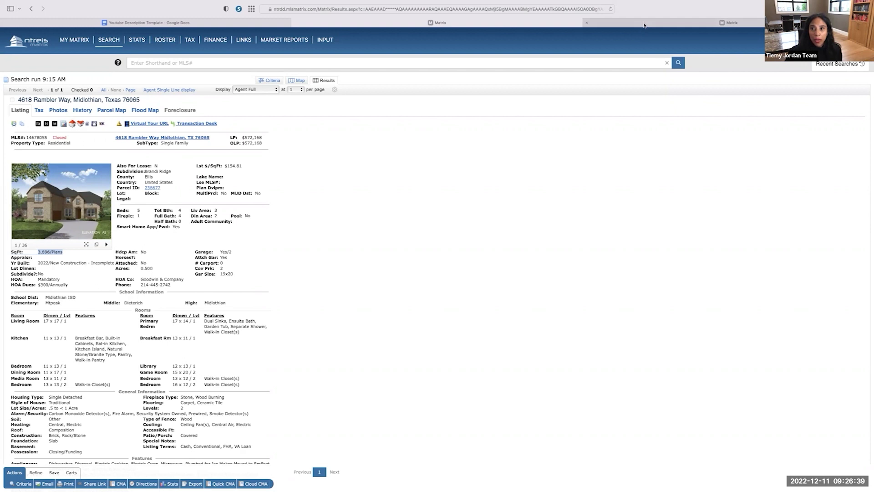
left_click(637, 22)
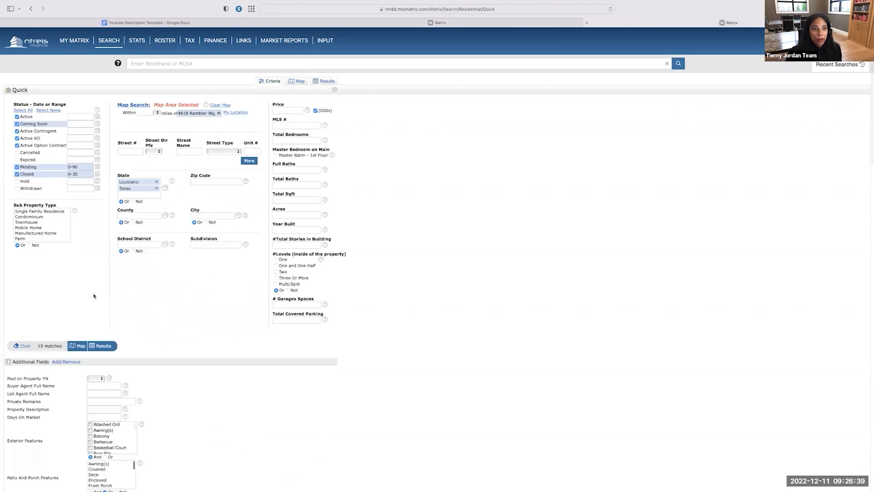
left_click(285, 200)
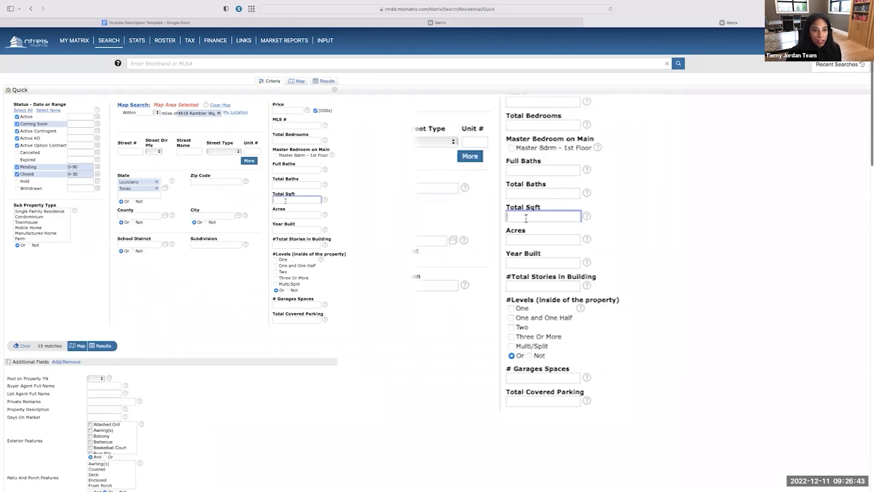
type("4620")
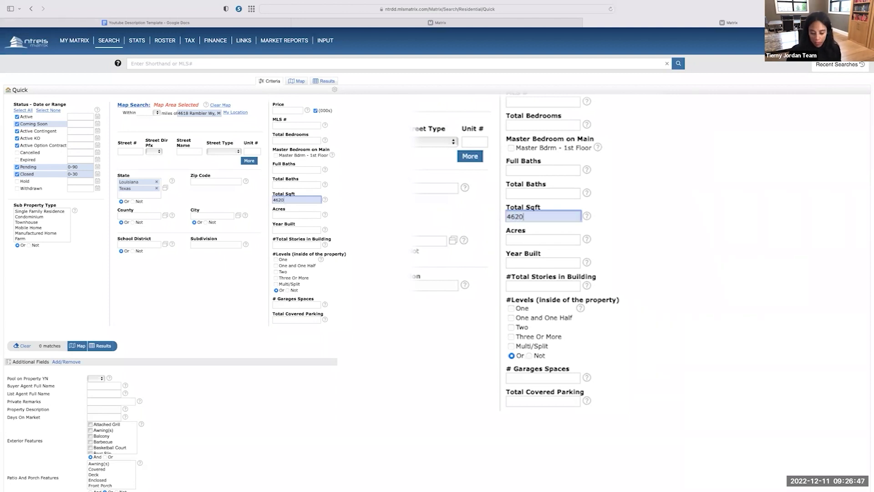
left_click(274, 200)
type("-")
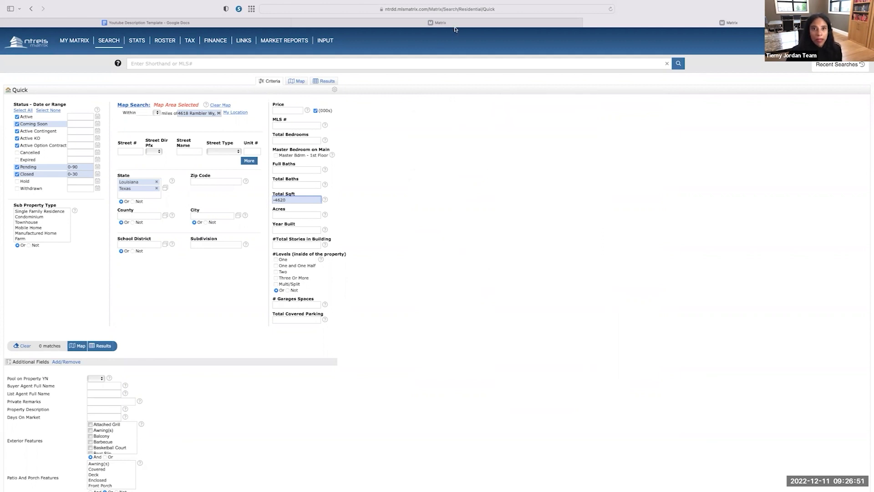
key("Return")
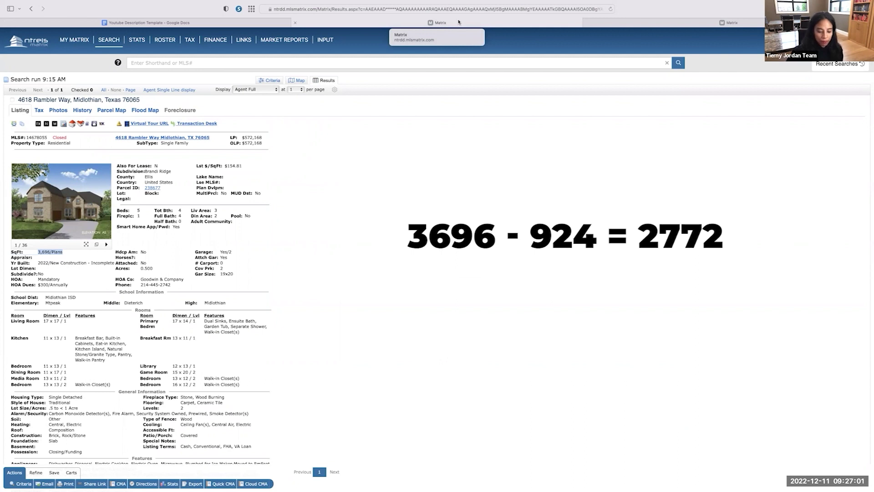
left_click(603, 24)
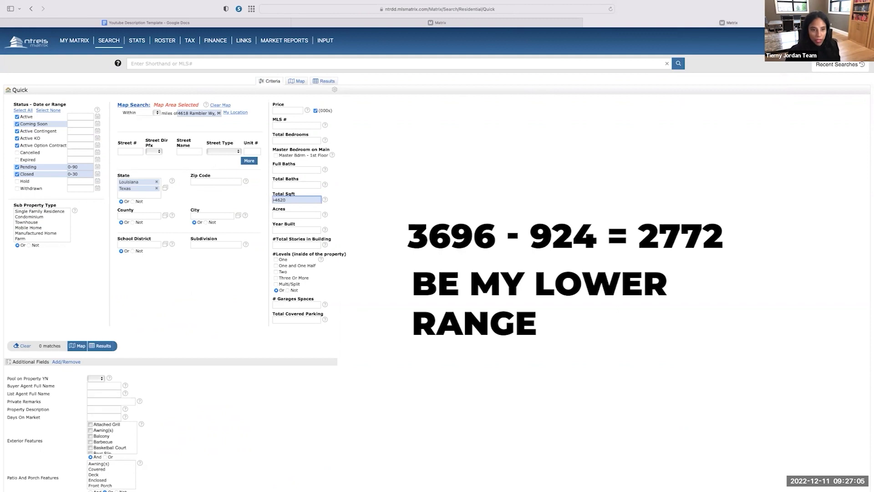
type("277")
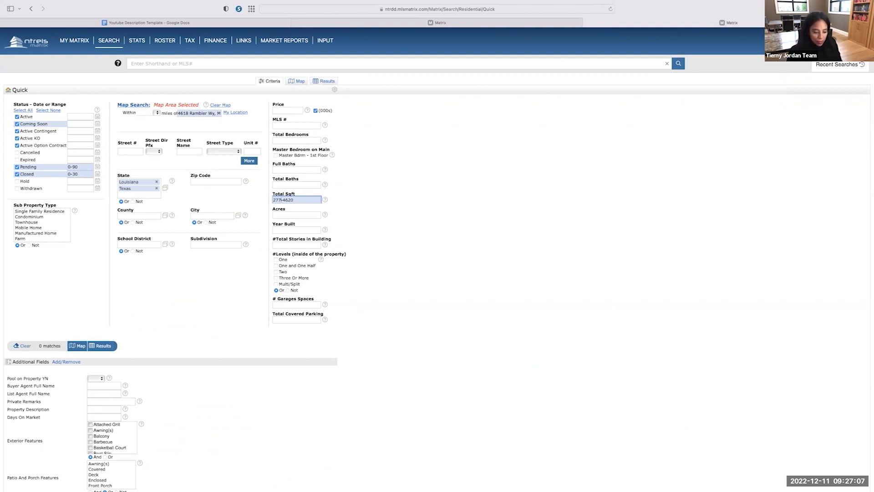
type("2")
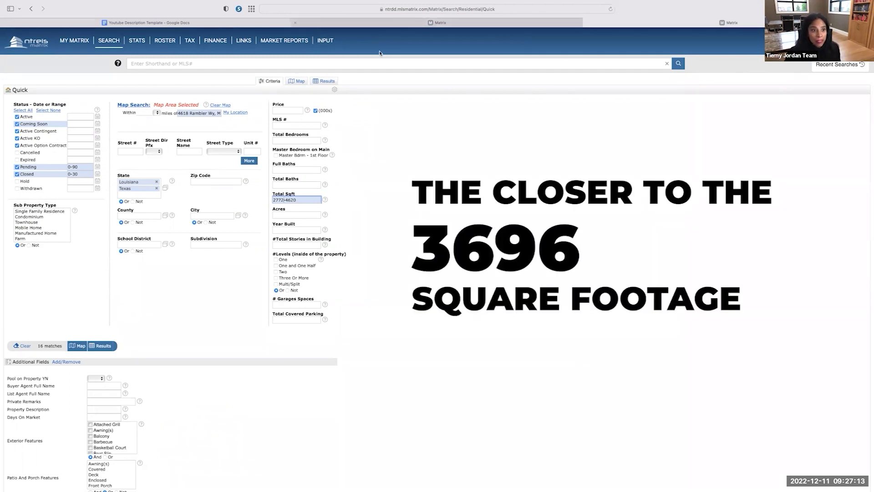
Compare the subject property's square footage with the Total Sqft range in the search criteria
left_click(401, 21)
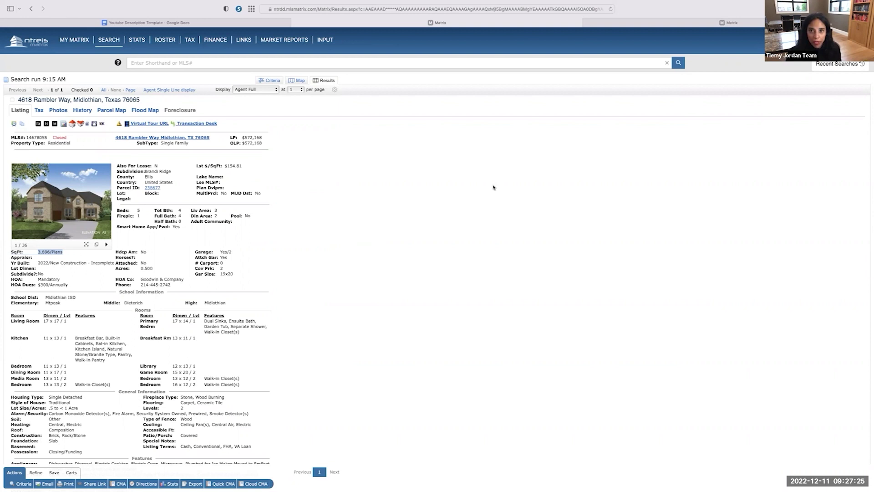
left_click(675, 23)
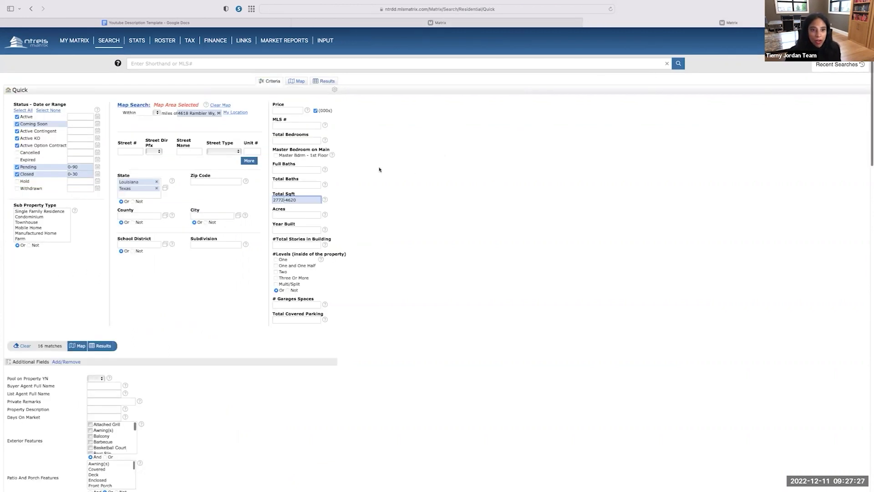
left_click(300, 200)
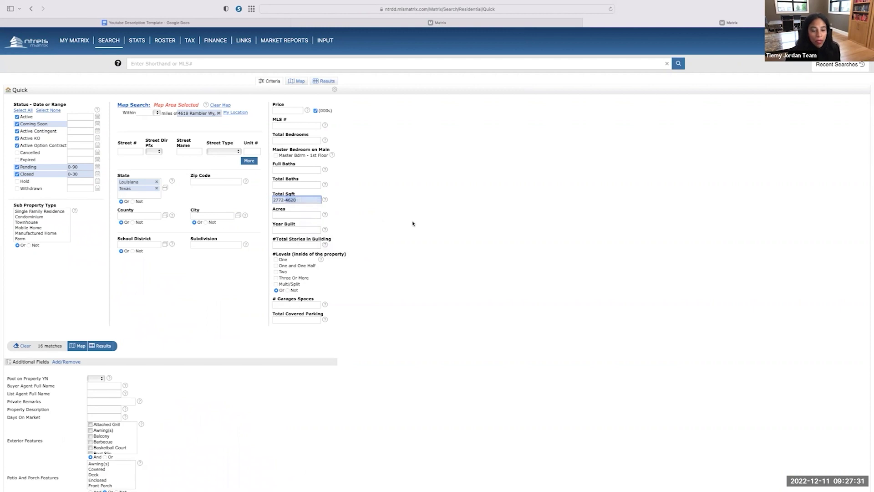
Check the year built and the sold information, including the closed date, on the subject property's listing
left_click(307, 229)
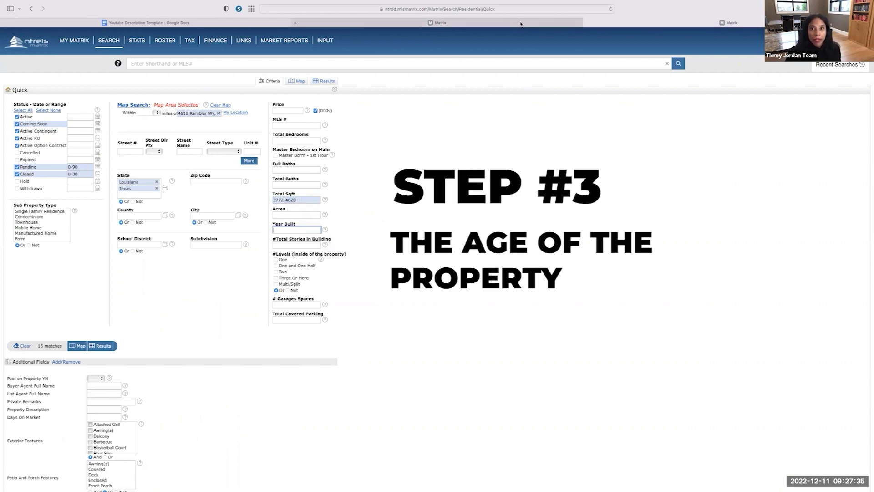
left_click(520, 21)
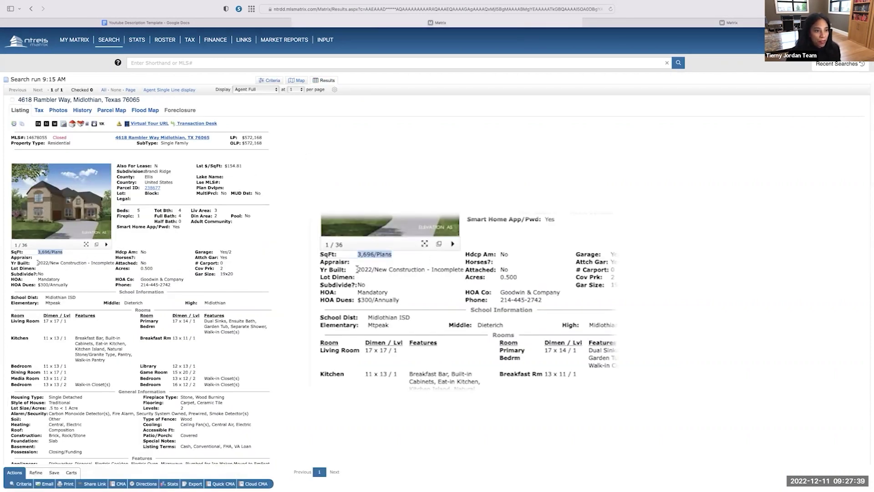
mouse_move(36, 262)
left_mouse_down()
mouse_move(69, 263)
mouse_move(47, 263)
left_mouse_up()
scroll(103, 304, "down", 10)
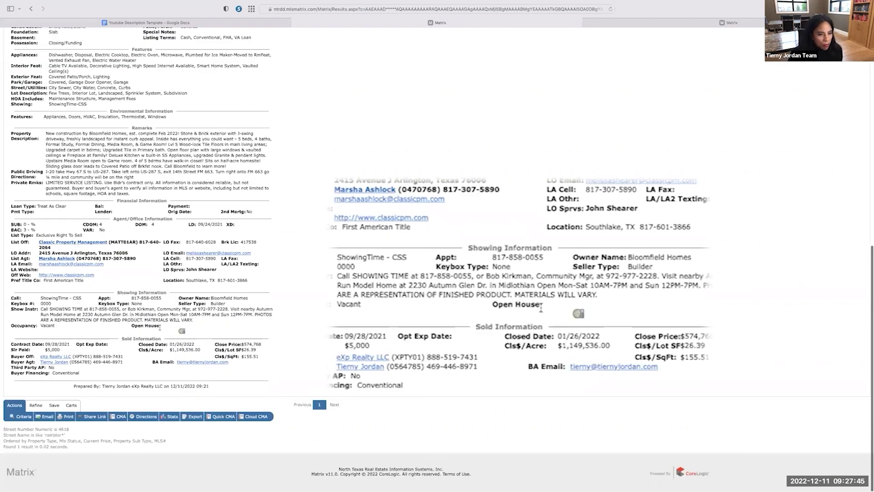
left_click_drag(196, 344, 163, 344)
scroll(162, 345, "up", 10)
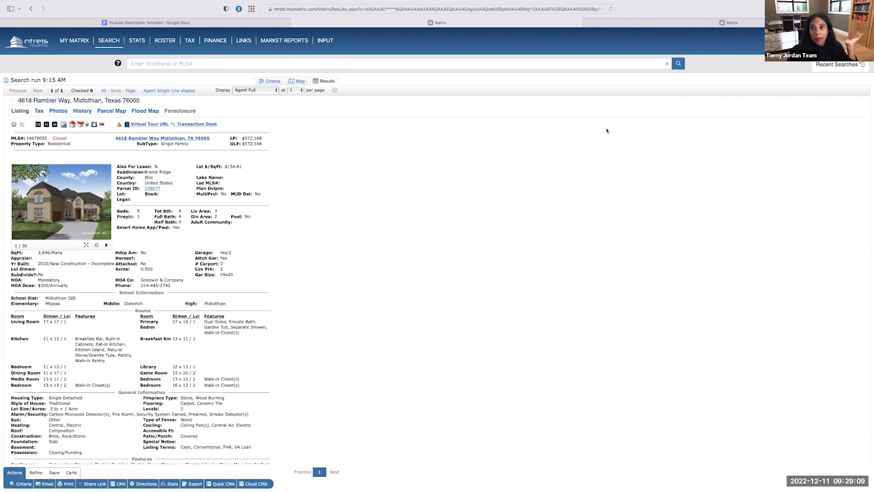
Set the search's Year Built criterion to 2020+ and display the matching results
left_click(642, 25)
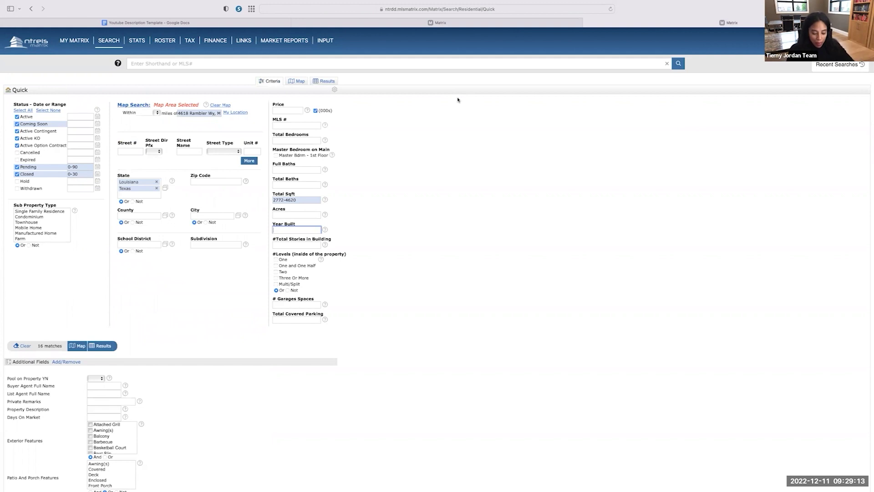
type("2022")
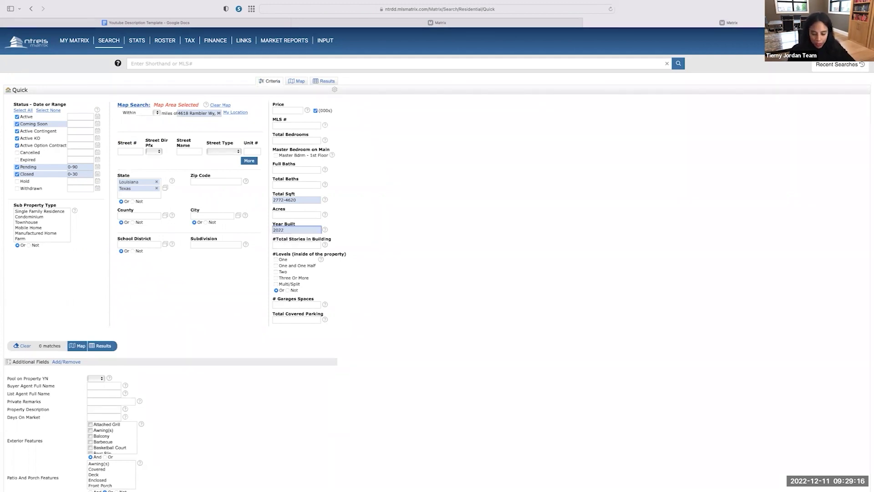
key("BackSpace")
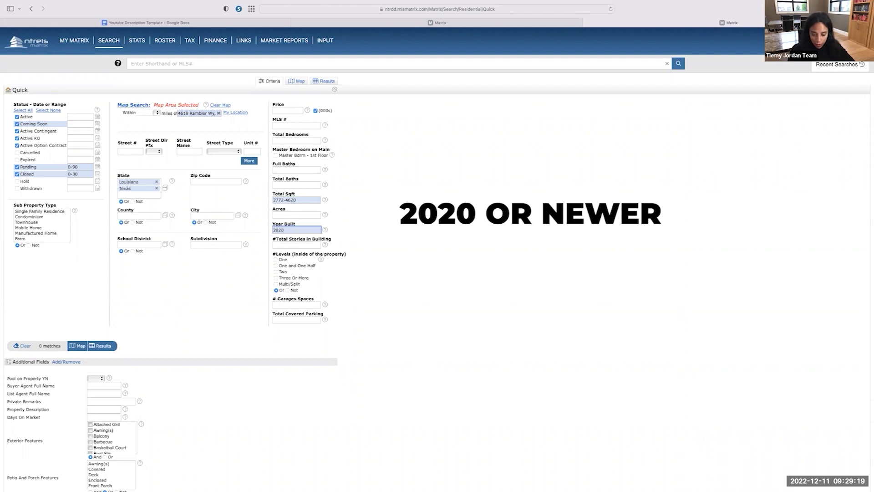
type("0+")
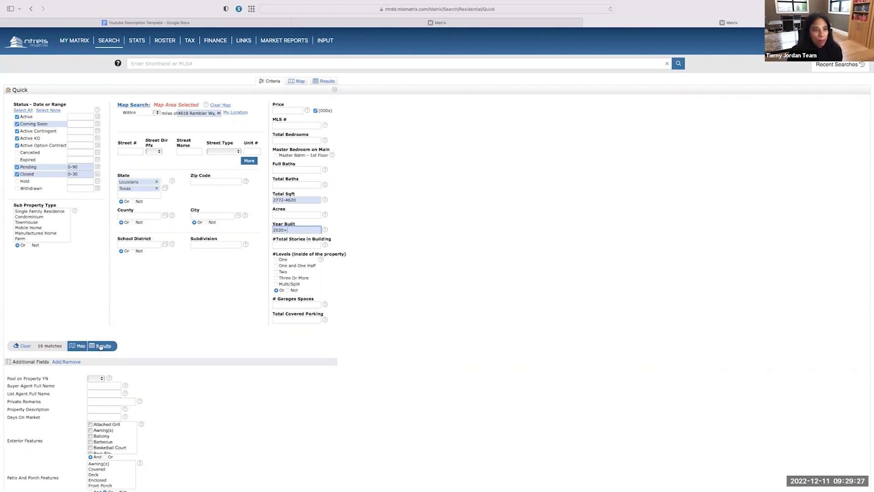
left_click(101, 346)
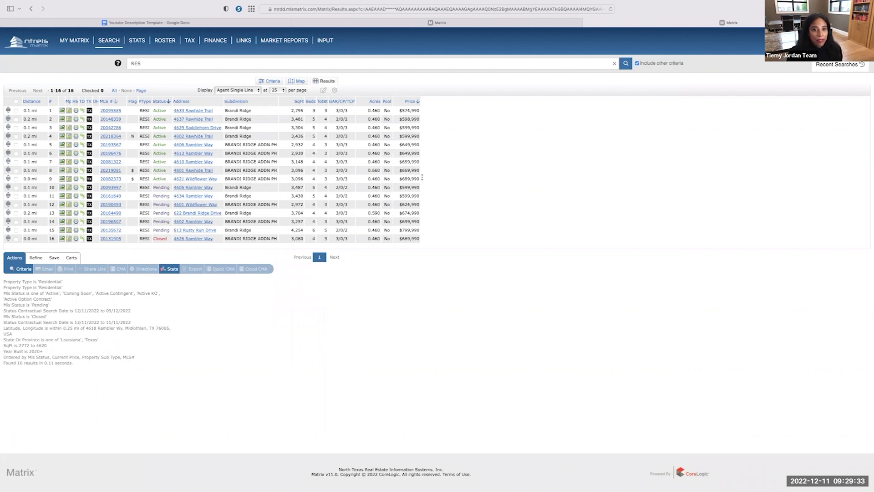
mouse_move(421, 178)
left_mouse_down()
mouse_move(175, 240)
mouse_move(421, 178)
left_mouse_up()
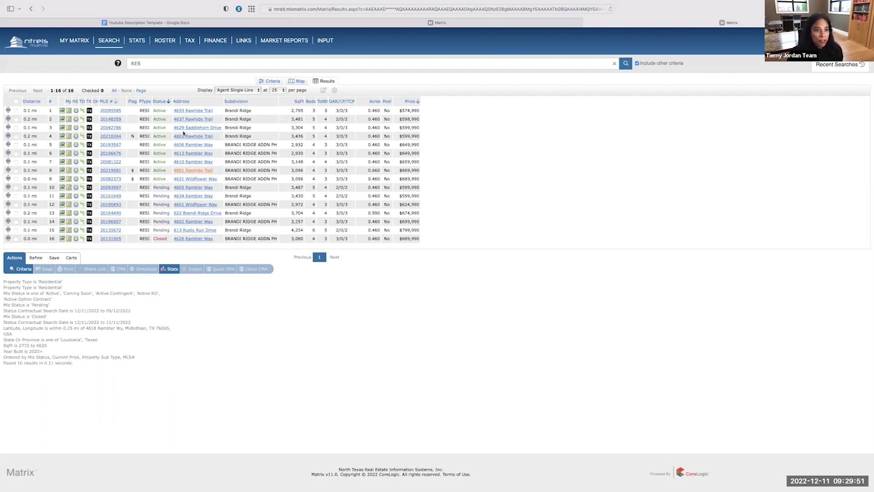
Page through the full listings from the first result to the tenth, then return to the Agent Single Line list
left_click(110, 111)
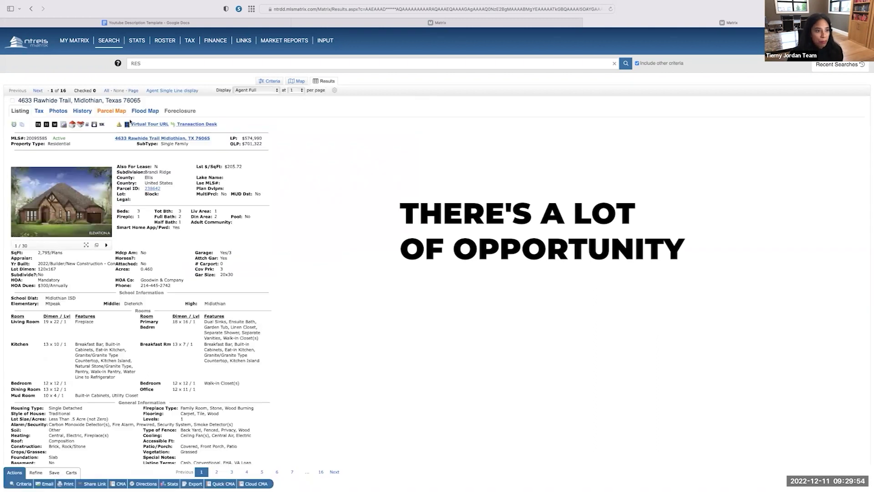
left_click(39, 91)
left_click(39, 91)
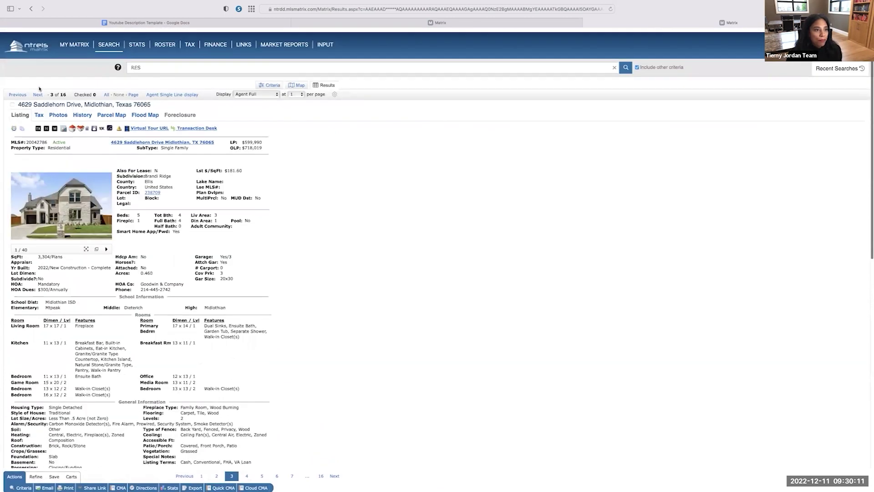
left_click(39, 91)
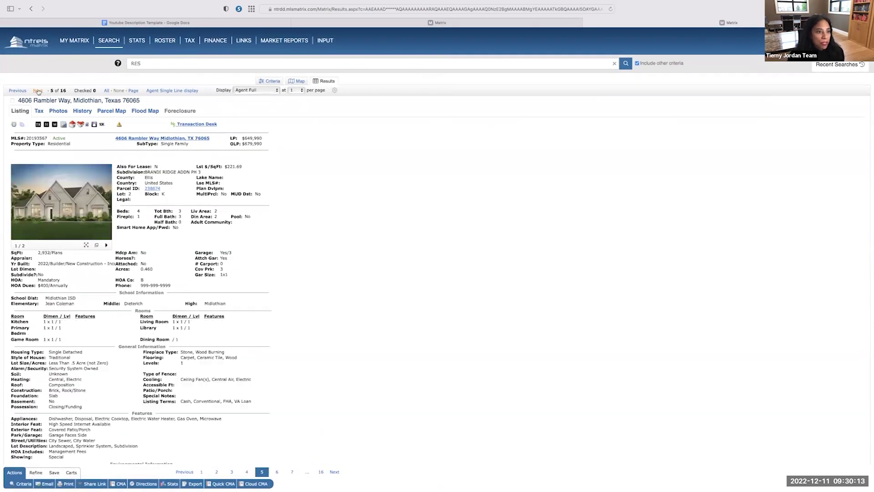
left_click(39, 91)
left_click(38, 91)
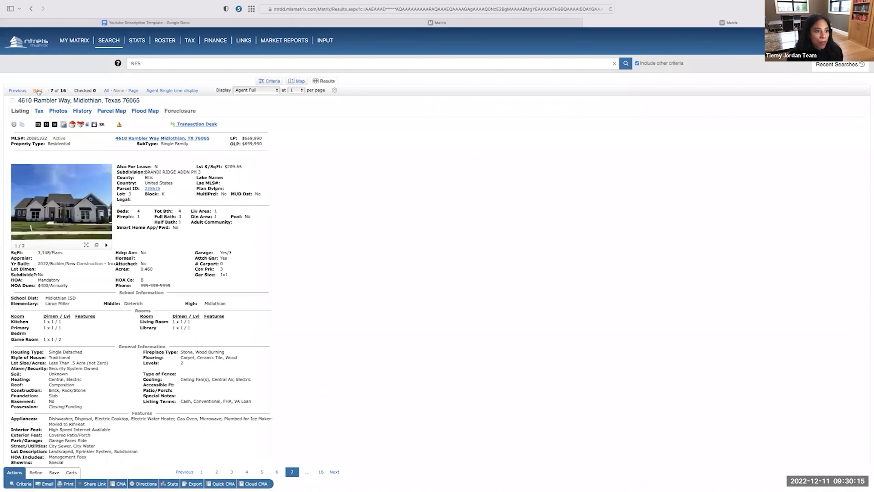
left_click(39, 92)
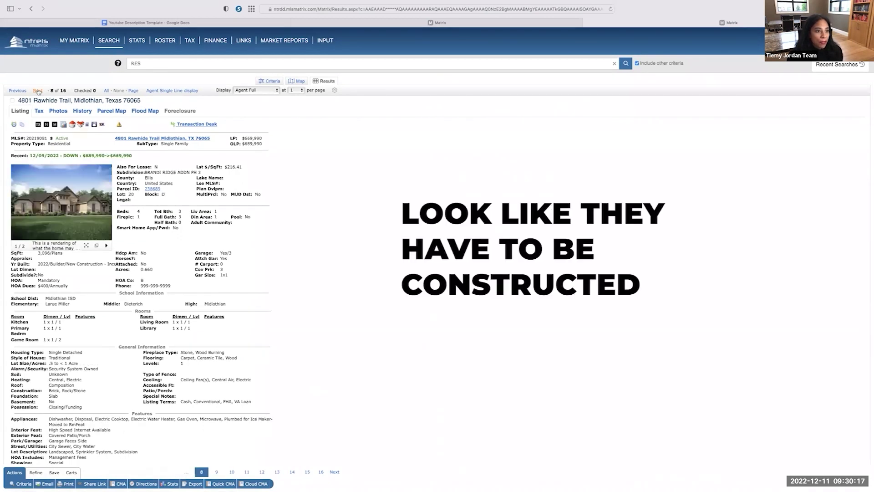
left_click(39, 91)
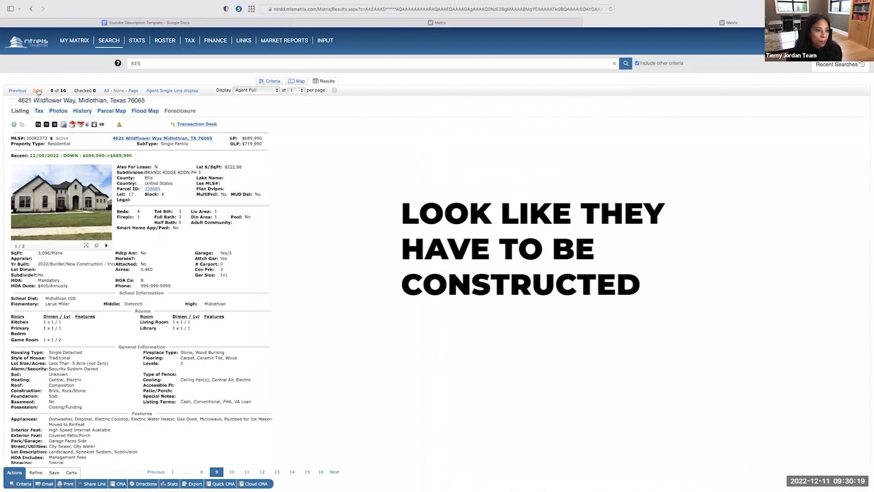
left_click(38, 92)
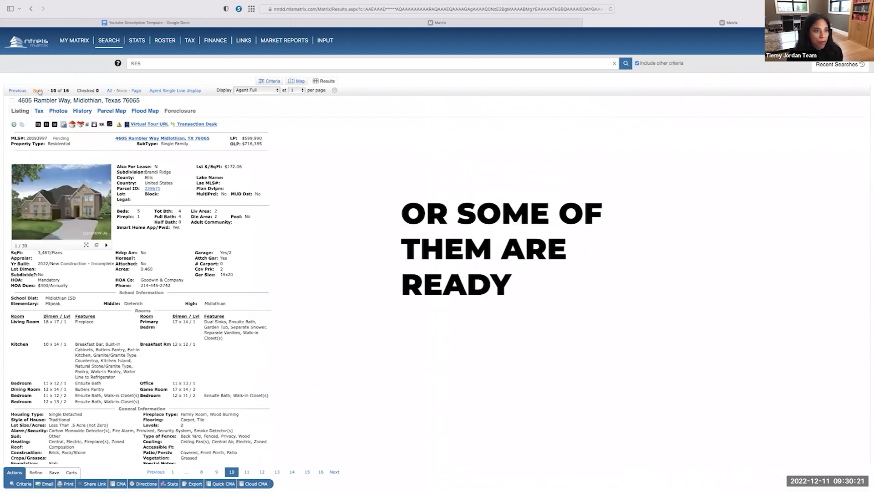
left_click(167, 90)
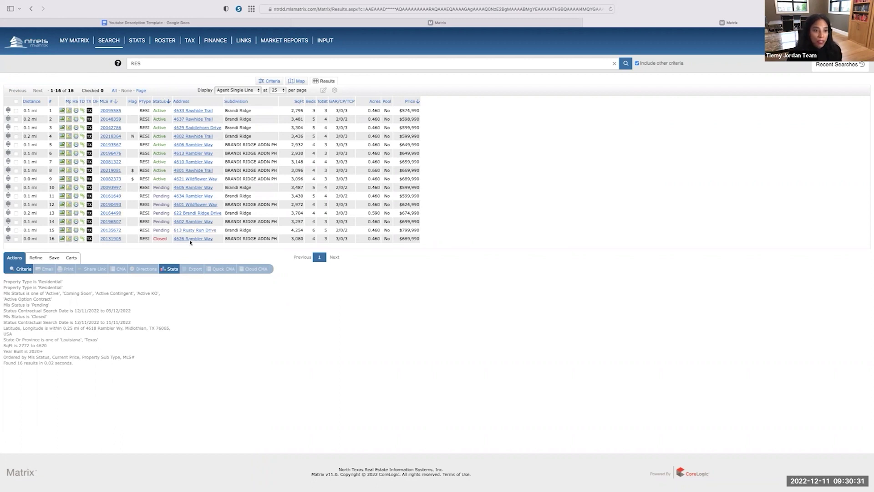
Open the only closed listing in the results and compare its subdivision and square footage with the subject property's
left_click(110, 239)
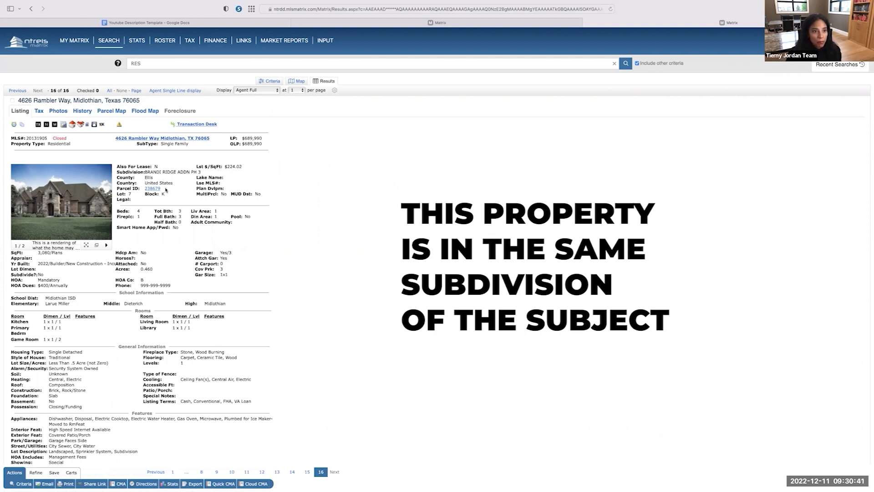
triple_click(168, 171)
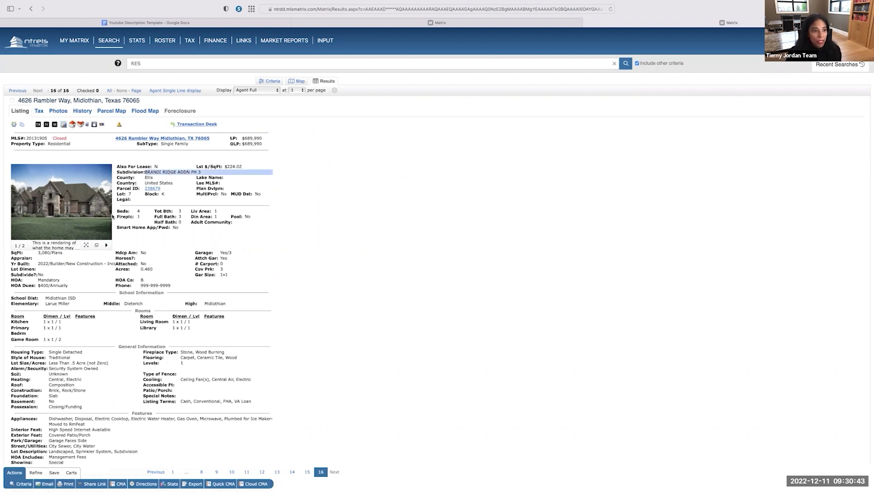
left_click_drag(71, 255, 35, 254)
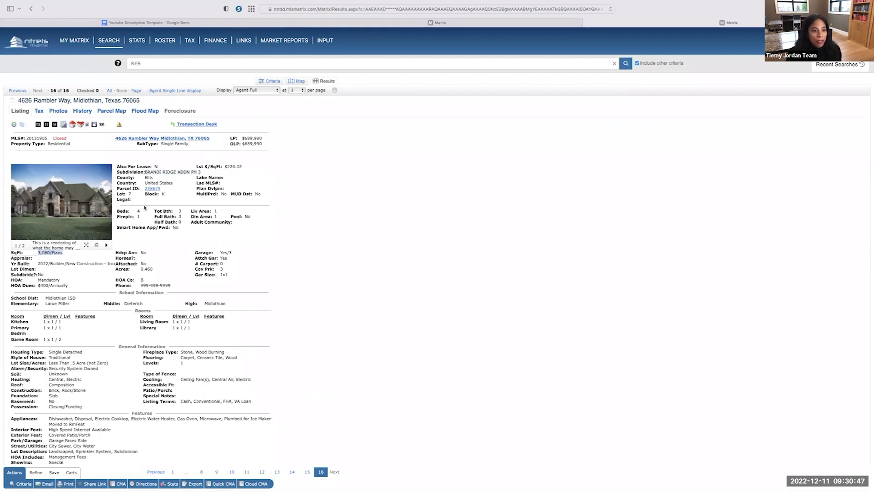
left_click(455, 22)
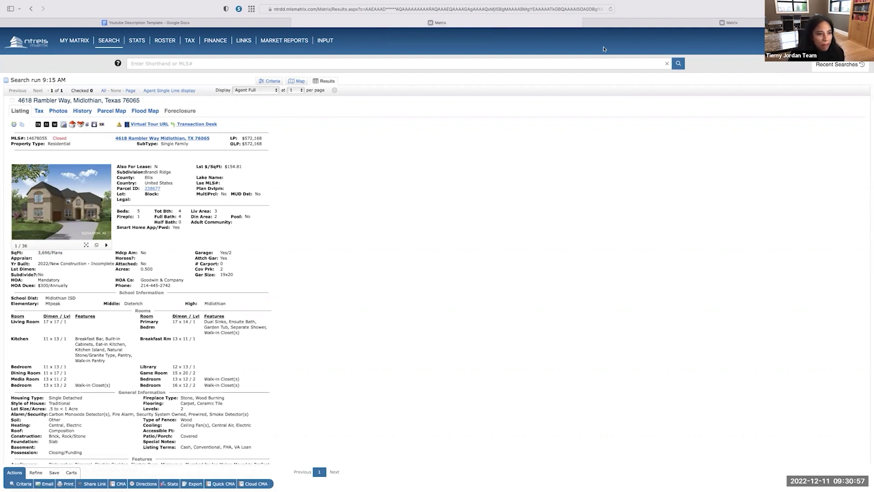
left_click(603, 28)
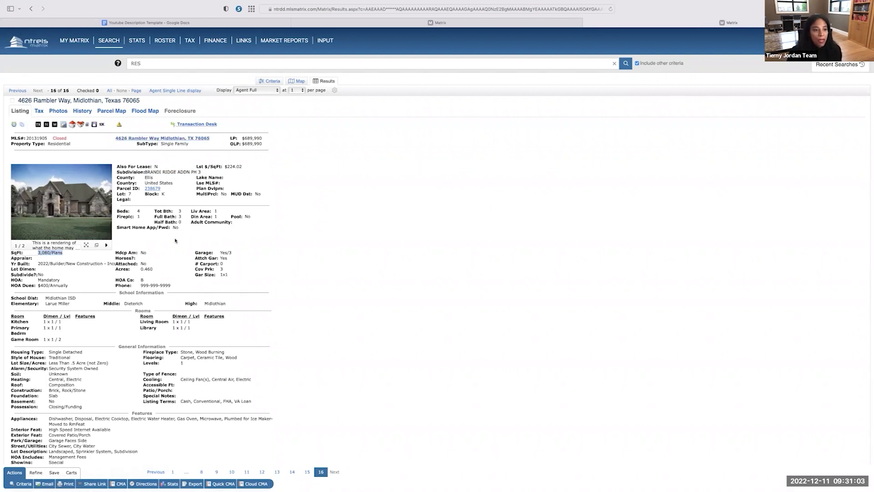
Compare the lot acreage of the closed comparable with that of the subject property
left_click_drag(155, 269, 139, 268)
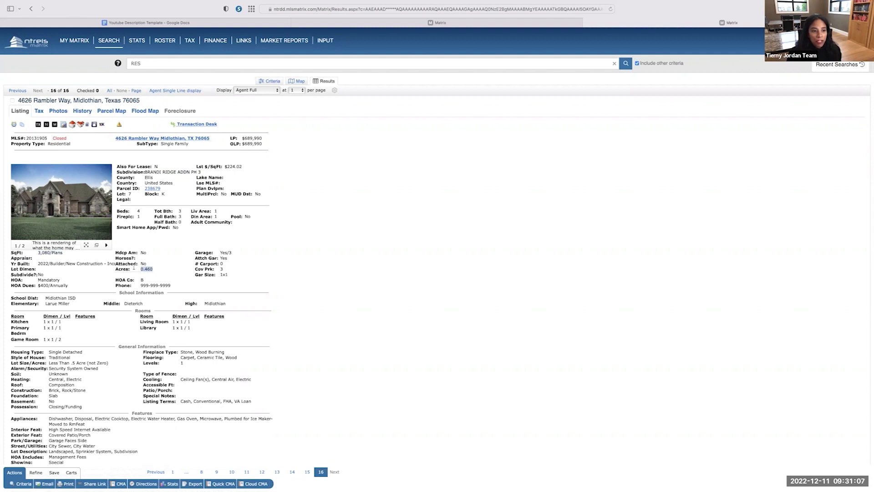
left_click_drag(153, 269, 114, 272)
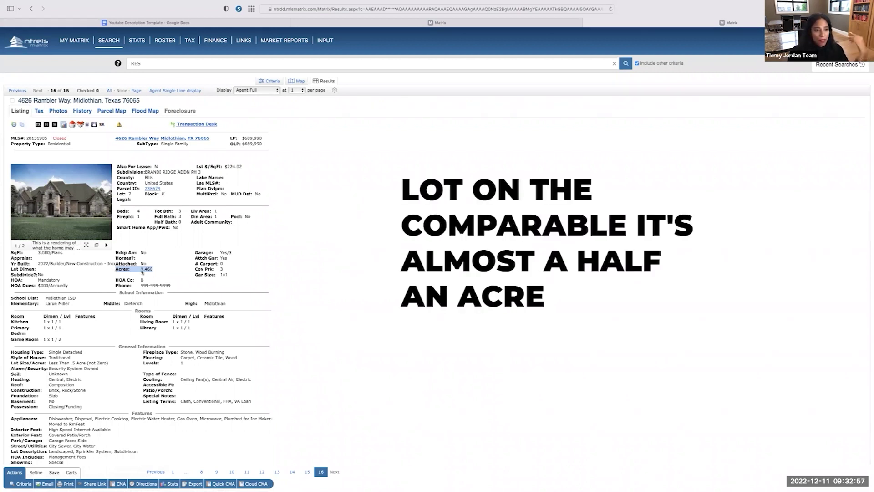
left_click(519, 22)
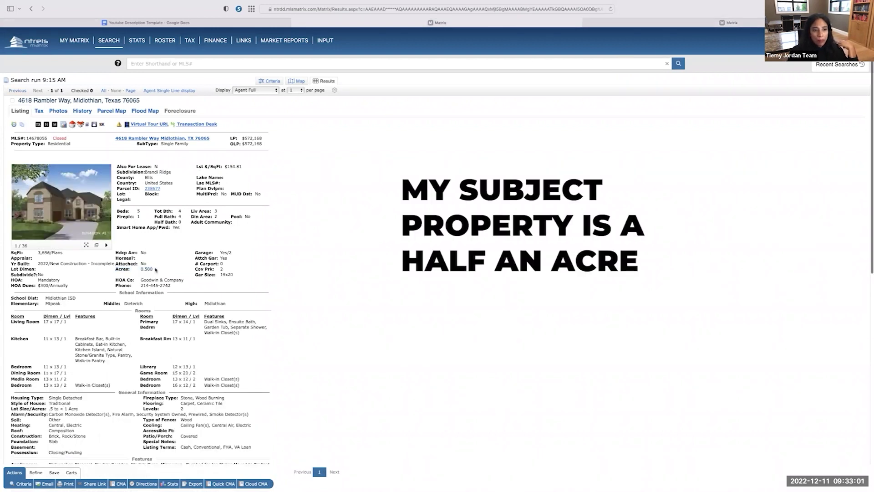
left_click_drag(154, 269, 134, 268)
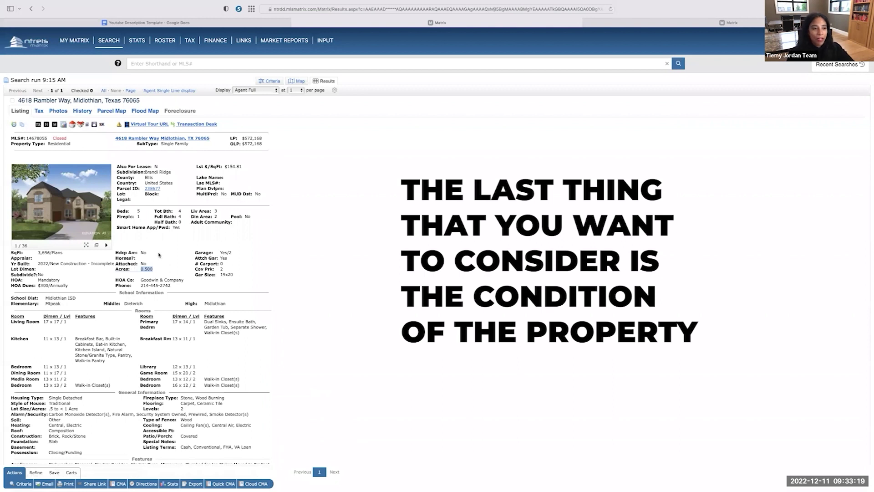
Browse the subject property's enlarged photos up to the seventh to judge its condition, and close the photo viewer
left_click(61, 202)
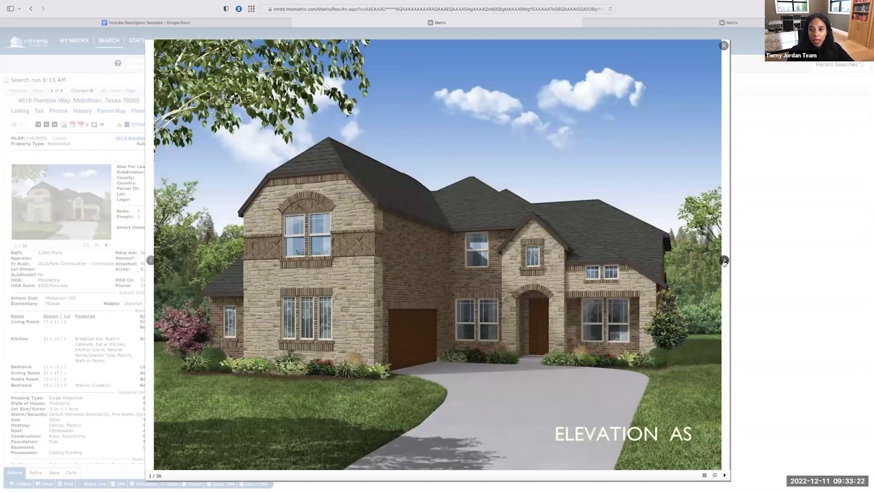
left_click(724, 260)
left_click(724, 260)
left_click(724, 260)
left_click(724, 260)
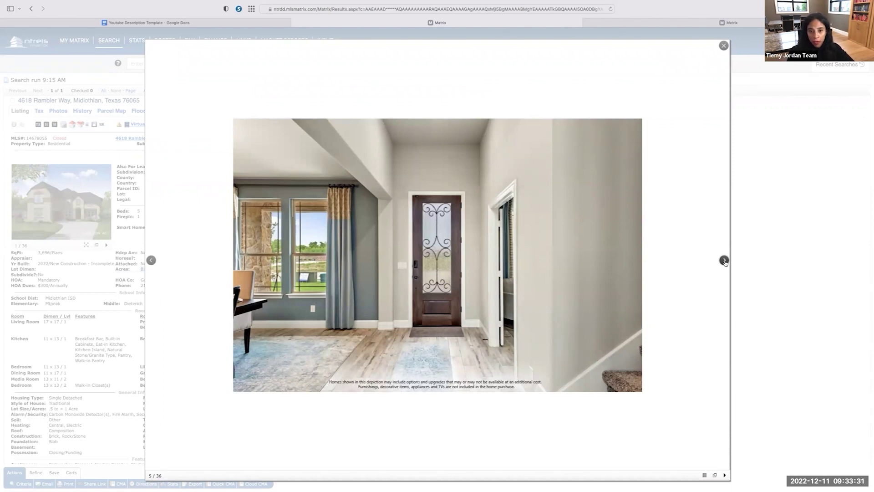
left_click(723, 260)
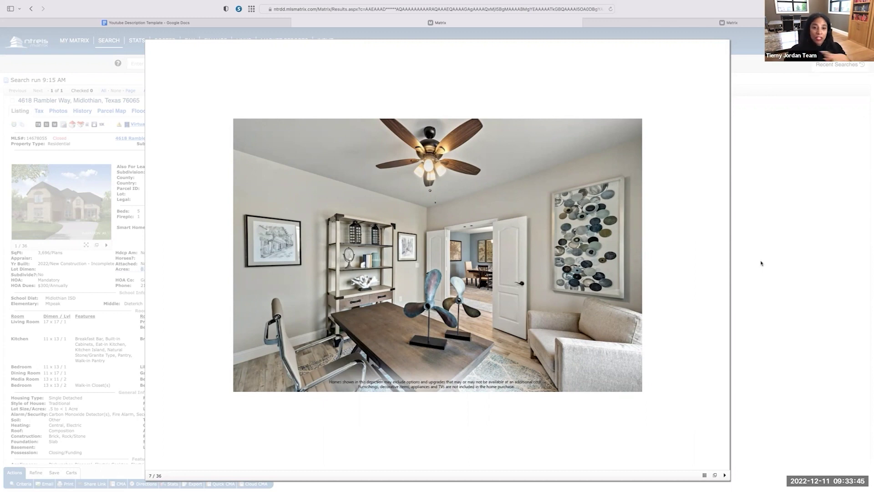
left_click(772, 219)
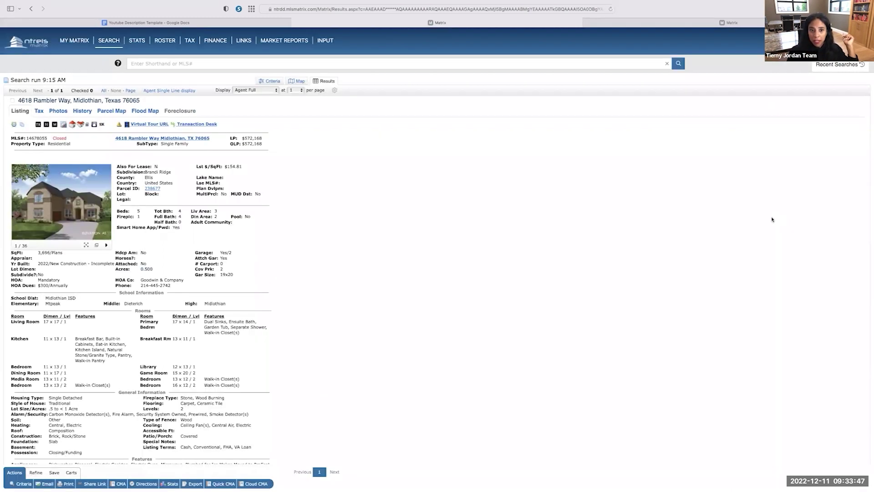